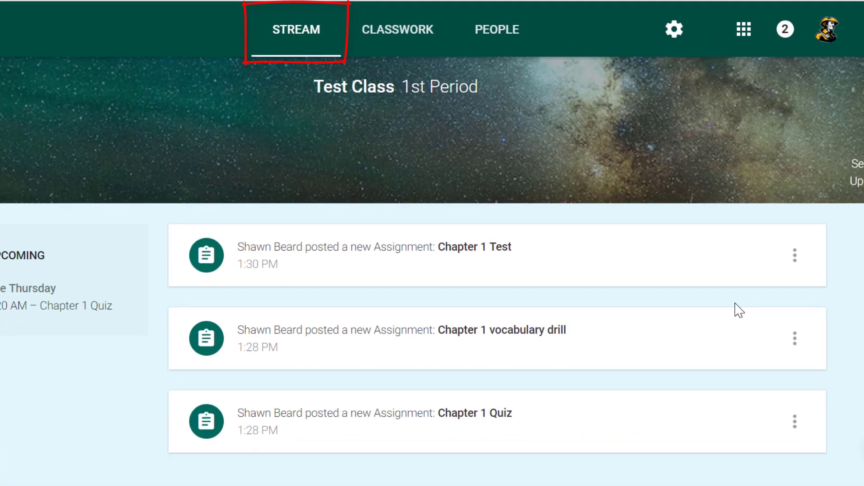
Glance at the Classwork topics, go back to the Stream and bring up the new-post options
{"action": "scroll", "coordinate": [739, 310], "scroll_direction": "down", "scroll_amount": 1}
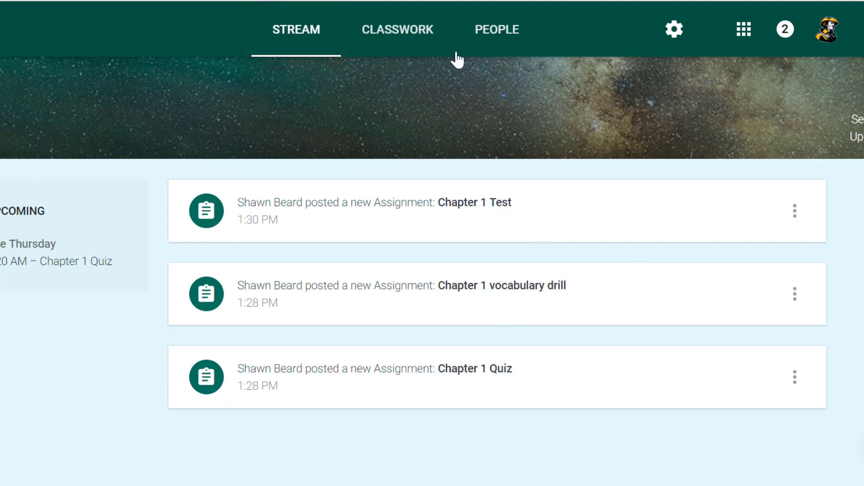
{"action": "left_click", "coordinate": [420, 45]}
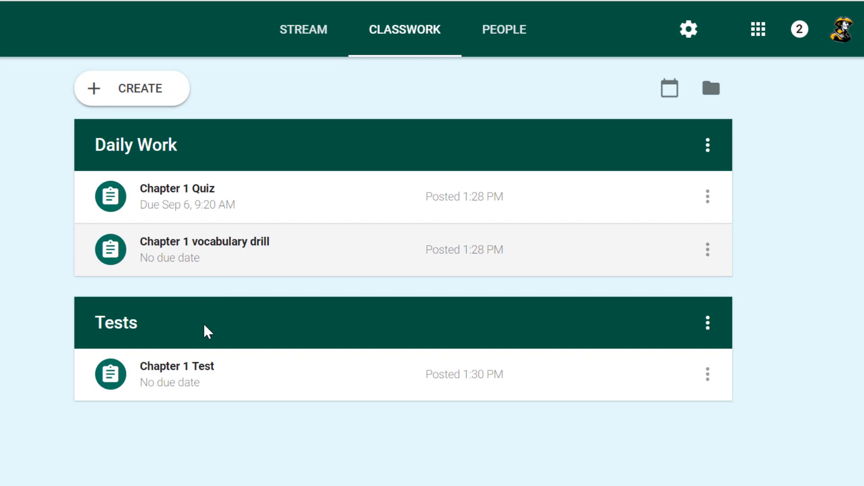
{"action": "left_click", "coordinate": [299, 37]}
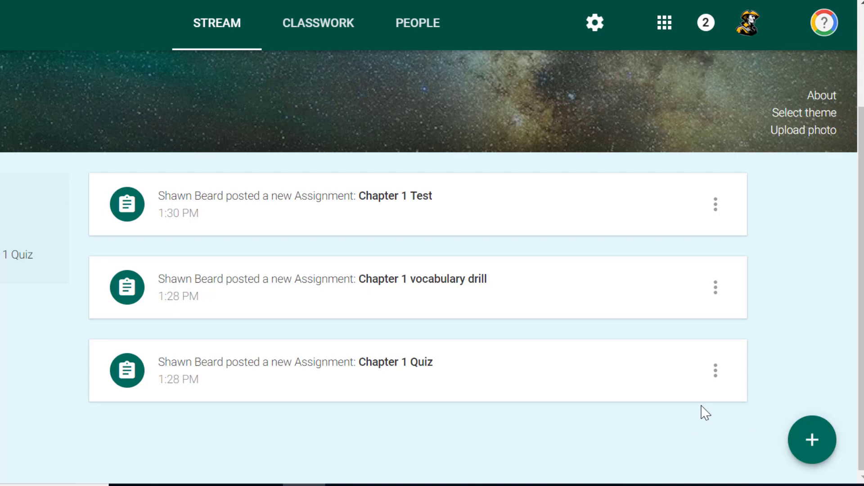
{"action": "mouse_move", "coordinate": [810, 441]}
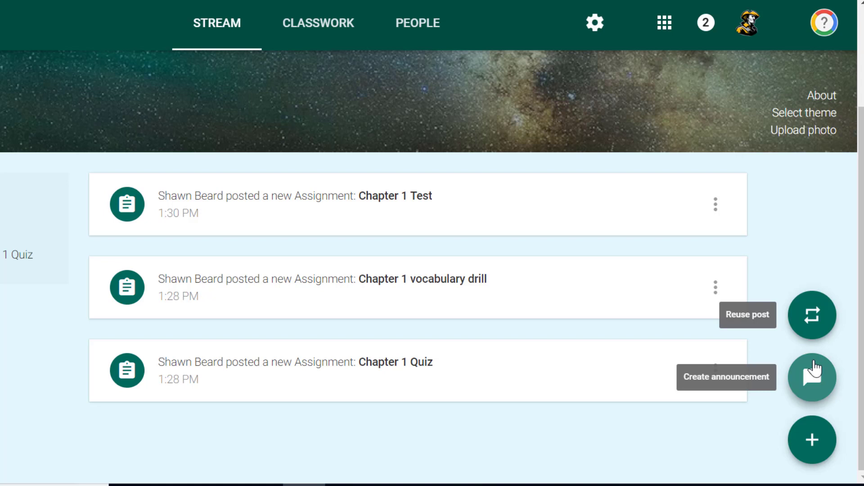
Start a new announcement and open its For class recipient list
{"action": "left_click", "coordinate": [810, 380]}
{"action": "left_click", "coordinate": [810, 380]}
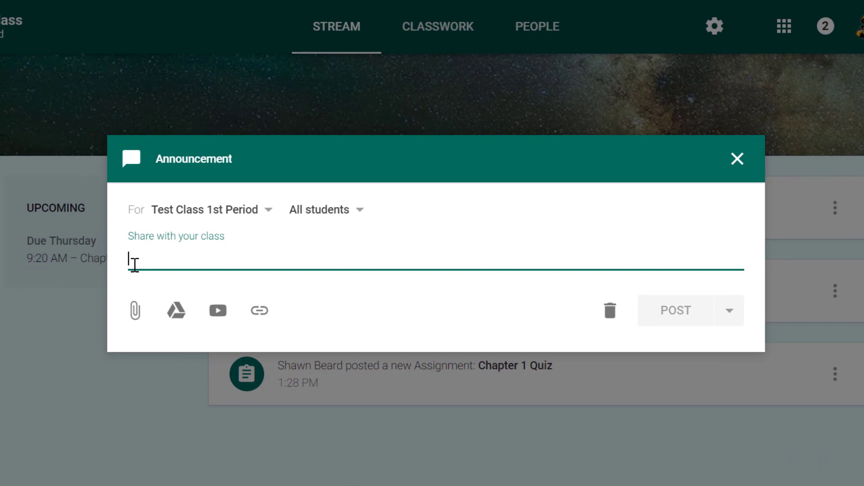
{"action": "left_click", "coordinate": [194, 209]}
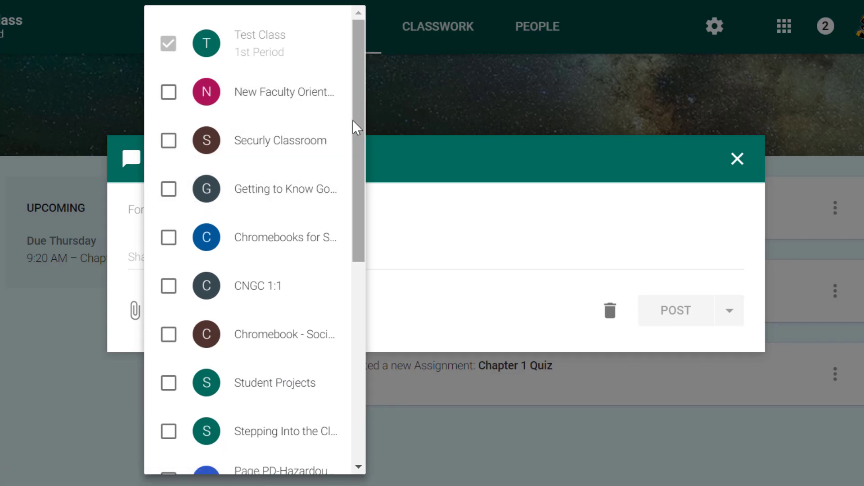
Tick and untick the other classes, leaving only Test Class 1st Period as recipient
{"action": "left_click", "coordinate": [168, 92]}
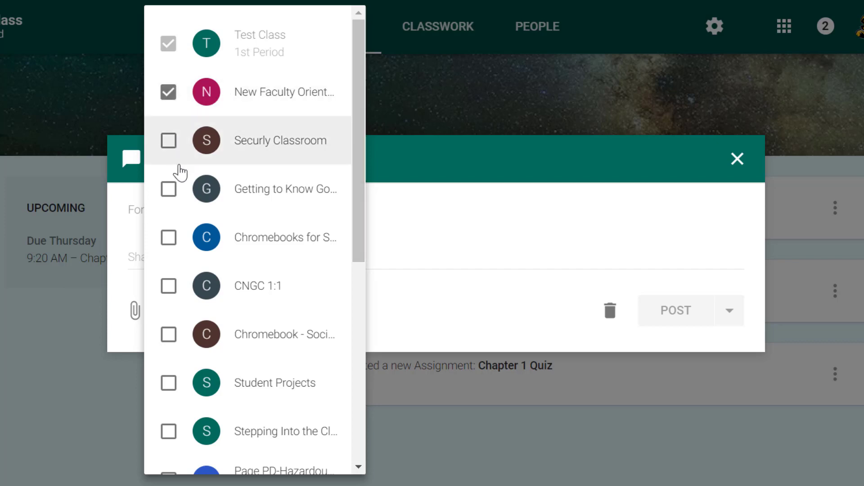
{"action": "left_click", "coordinate": [168, 189]}
{"action": "left_click", "coordinate": [171, 143]}
{"action": "left_click", "coordinate": [167, 236]}
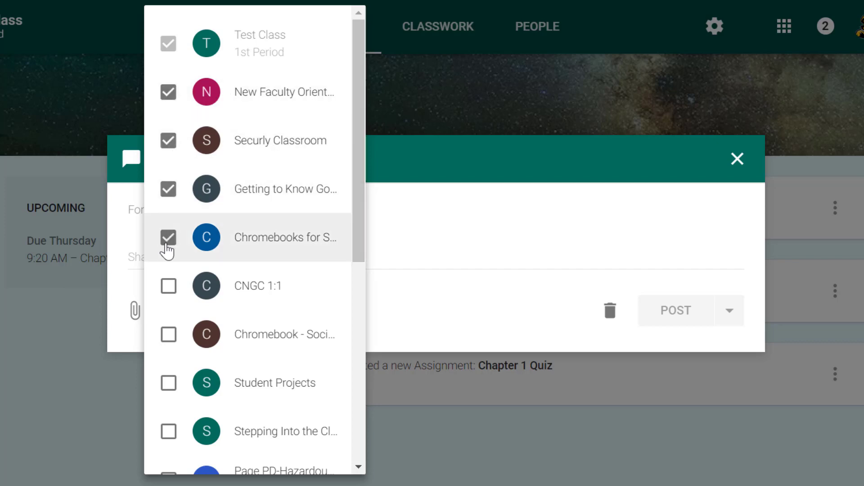
{"action": "left_click", "coordinate": [169, 288]}
{"action": "left_click", "coordinate": [169, 288]}
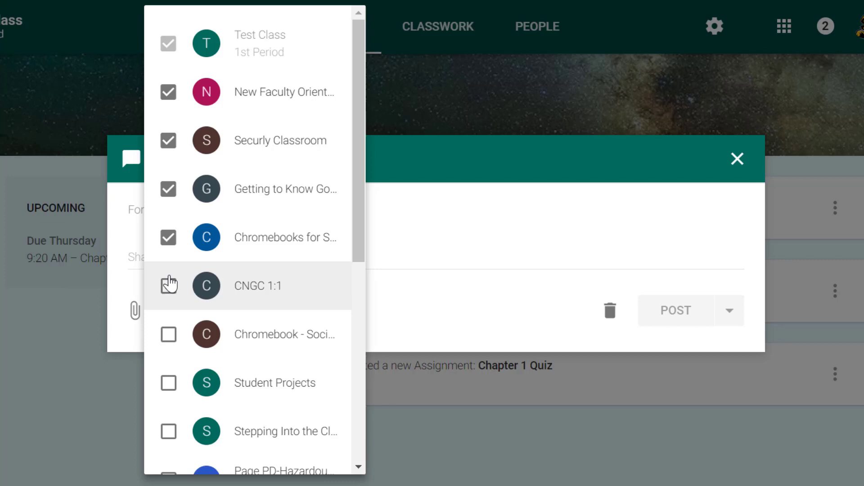
{"action": "left_click", "coordinate": [169, 237]}
{"action": "left_click", "coordinate": [170, 188]}
{"action": "left_click", "coordinate": [172, 140]}
{"action": "left_click", "coordinate": [176, 104]}
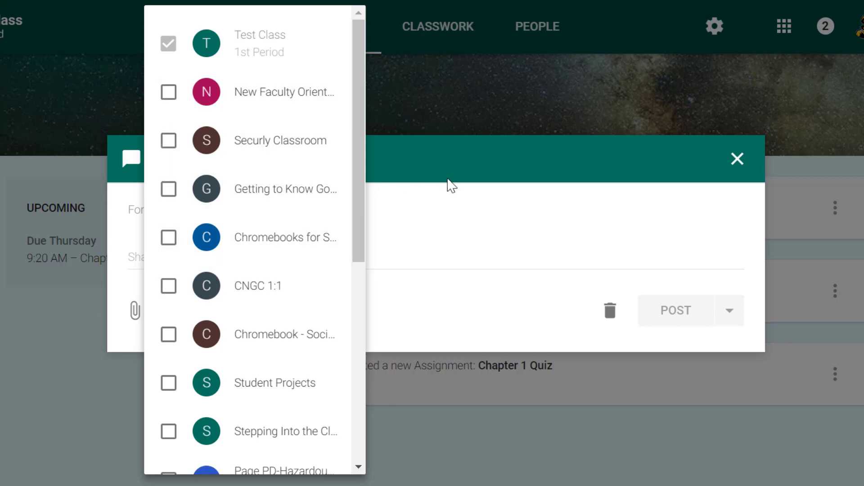
{"action": "left_click", "coordinate": [447, 185]}
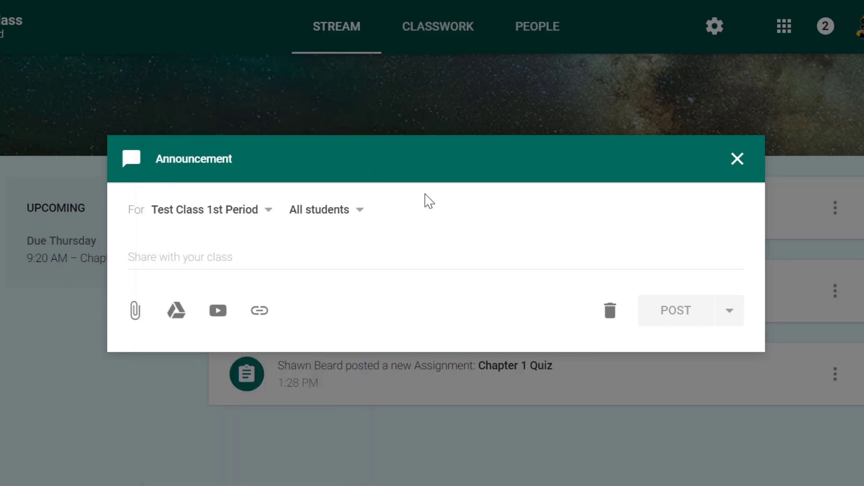
Keep All students and write 'Don't forget to bring a #2 pencil for the exam on Friday.'
{"action": "left_click", "coordinate": [359, 213]}
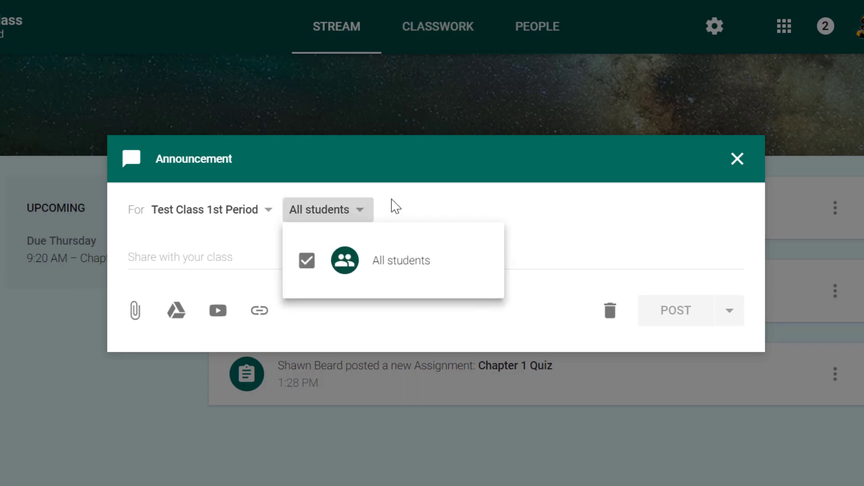
{"action": "left_click", "coordinate": [432, 199]}
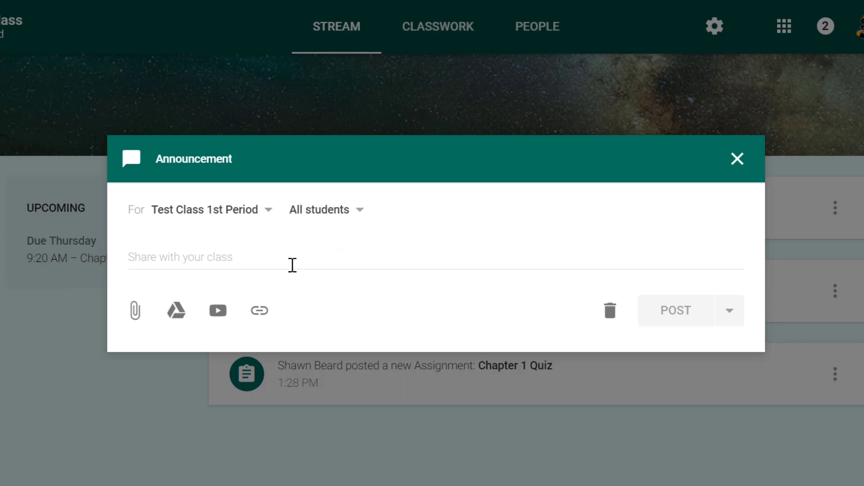
{"action": "left_click", "coordinate": [226, 259]}
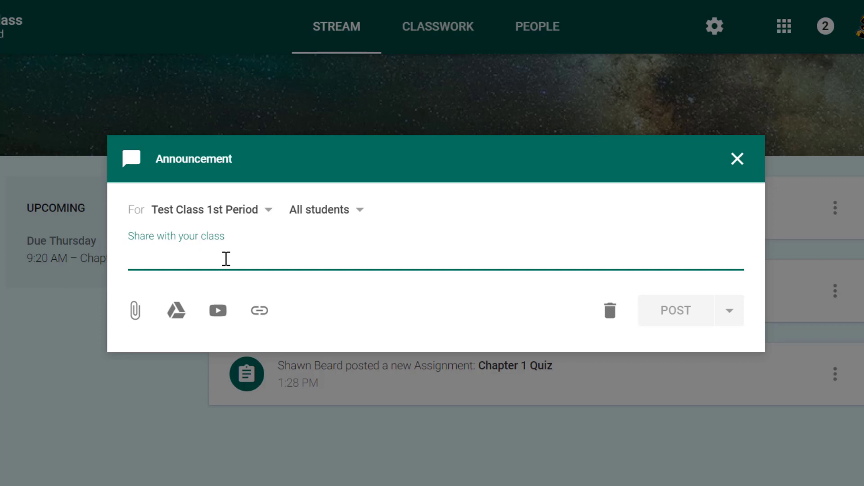
{"action": "type", "text": "Don't"}
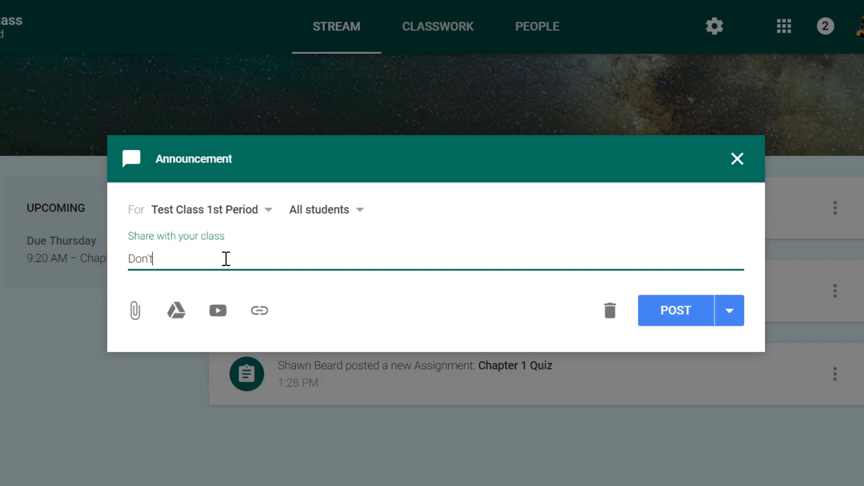
{"action": "type", "text": " forget to bring a #@2"}
{"action": "type", "text": " pens"}
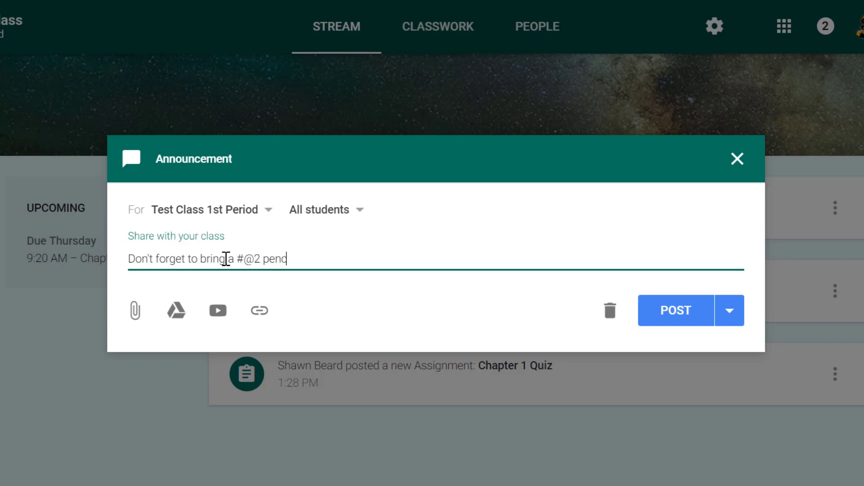
{"action": "key", "text": "BackSpace"}
{"action": "key", "text": "BackSpace"}
{"action": "key", "text": "BackSpace"}
{"action": "key", "text": "BackSpace"}
{"action": "key", "text": "BackSpace"}
{"action": "key", "text": "BackSpace"}
{"action": "key", "text": "BackSpace"}
{"action": "type", "text": "2 pencil fo"}
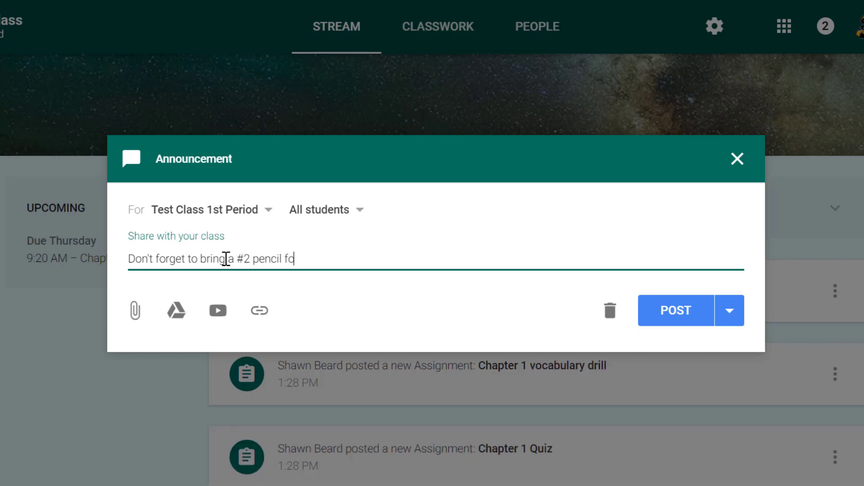
{"action": "type", "text": "r the exam on Friday."}
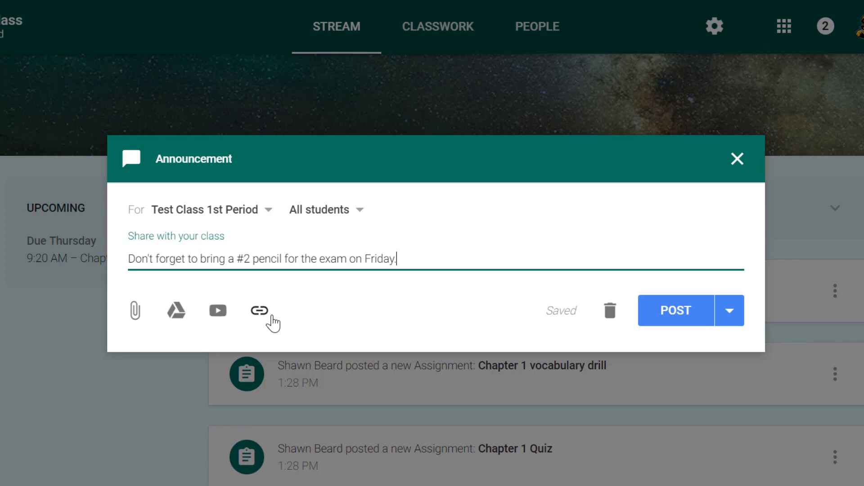
Attach the 'Faster Grading for the New Google Classroom' YouTube video, found via 'google classroom techy coach', and post
{"action": "left_click", "coordinate": [217, 311]}
{"action": "left_click", "coordinate": [251, 156]}
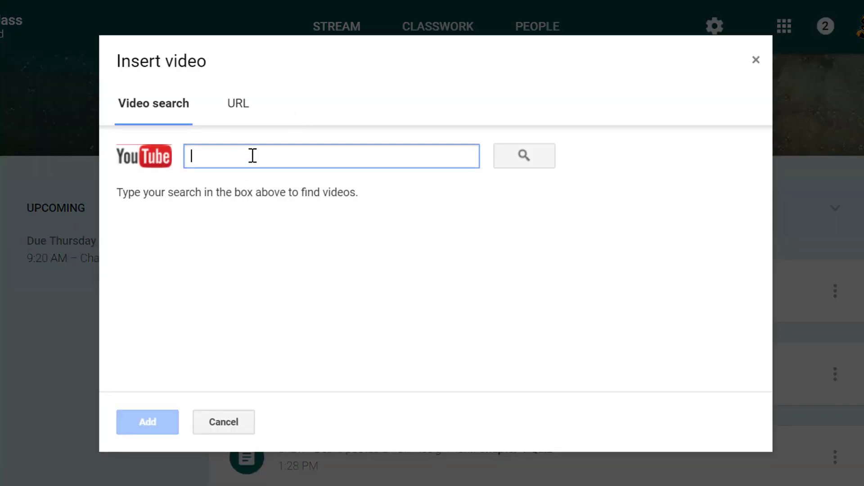
{"action": "type", "text": "go"}
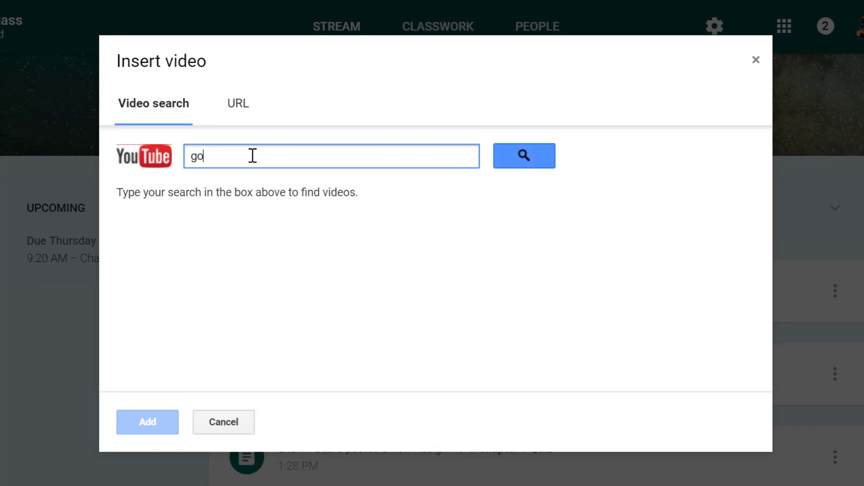
{"action": "type", "text": "ogle classroom te"}
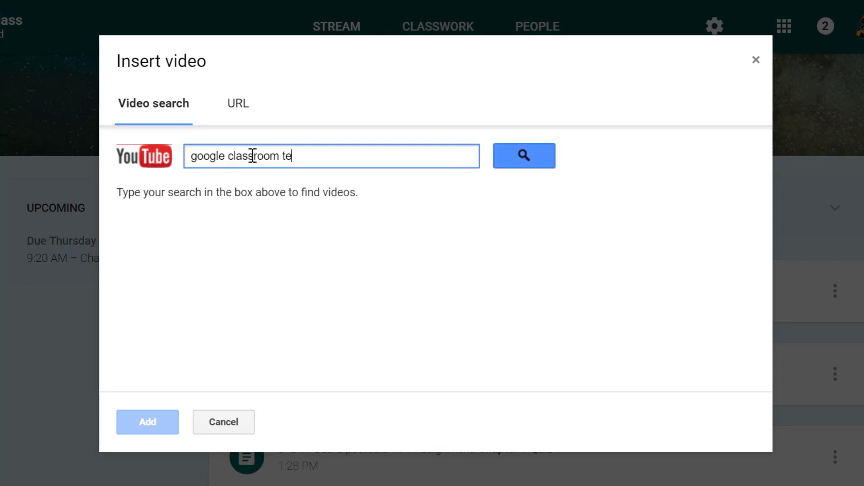
{"action": "type", "text": "chy coadh\\"}
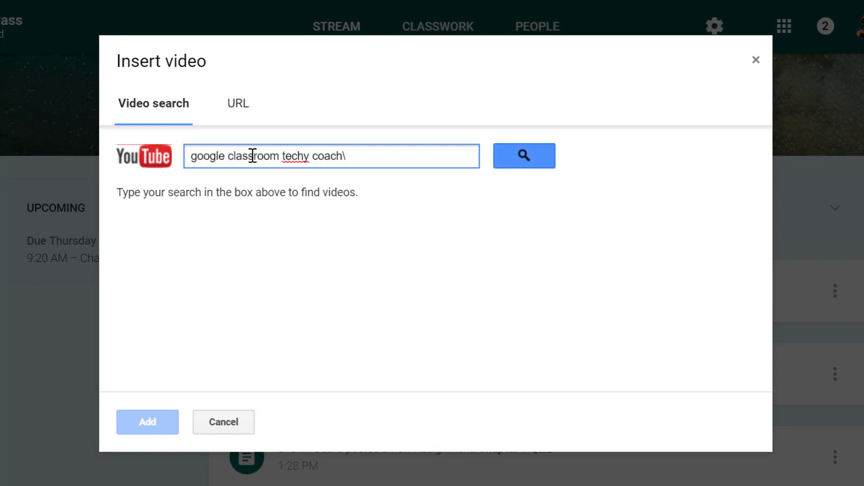
{"action": "key", "text": "BackSpace"}
{"action": "key", "text": "Return"}
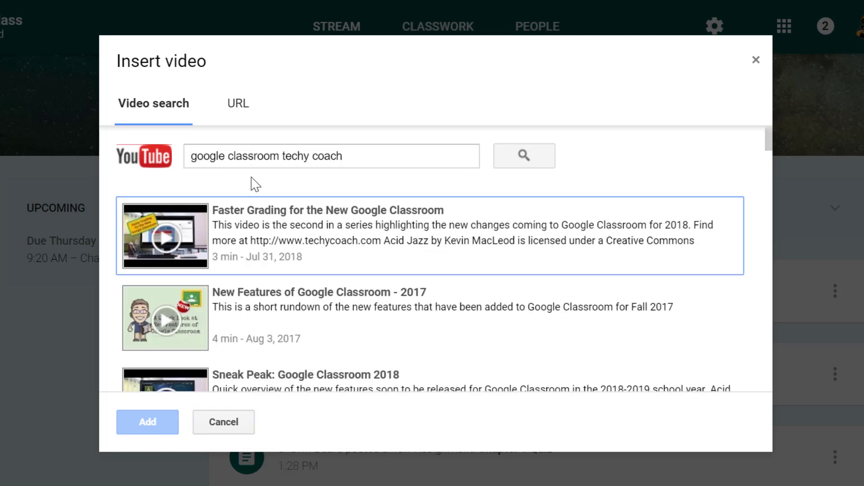
{"action": "left_click", "coordinate": [292, 229]}
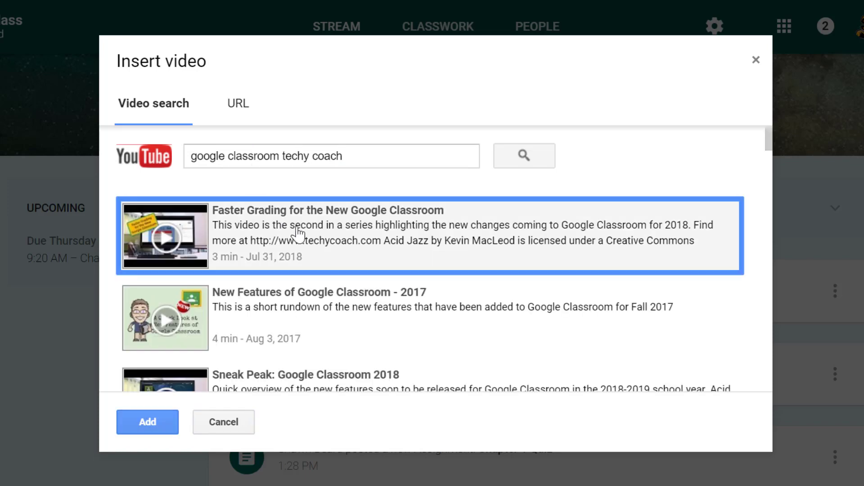
{"action": "left_click", "coordinate": [155, 428]}
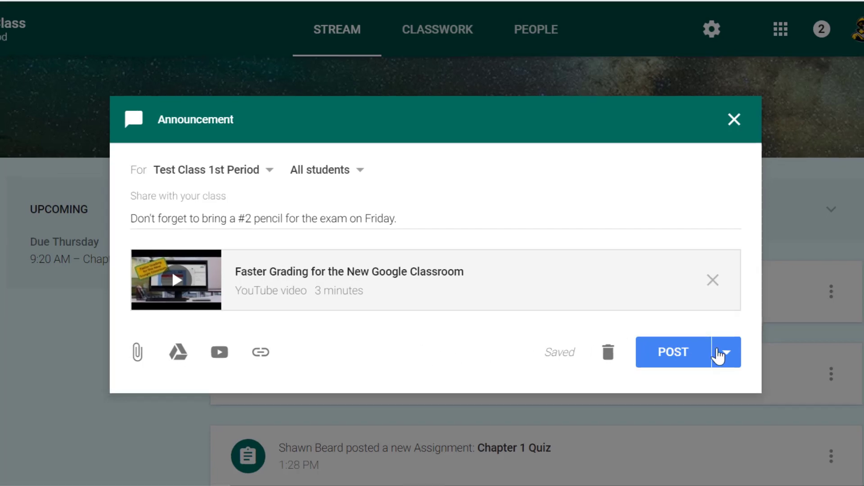
{"action": "left_click", "coordinate": [681, 355]}
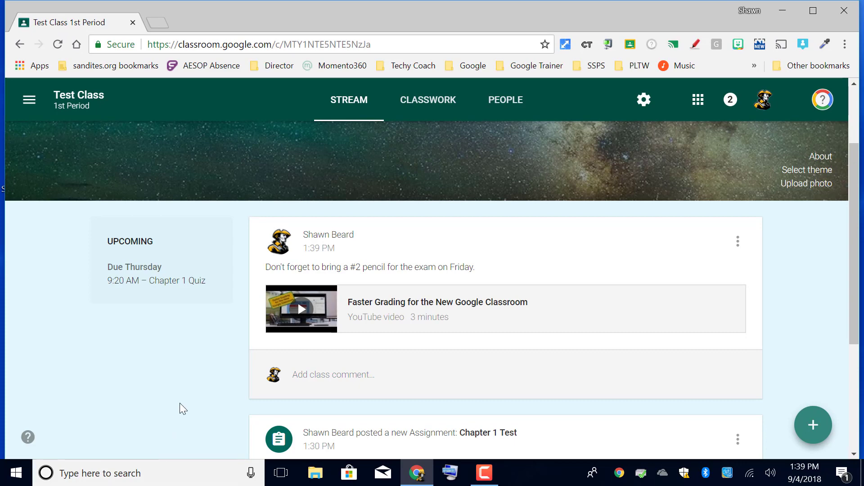
Create a new Question in Classwork, leaving the short answer type and 100 points unchanged
{"action": "left_click", "coordinate": [415, 107]}
{"action": "left_click", "coordinate": [192, 149]}
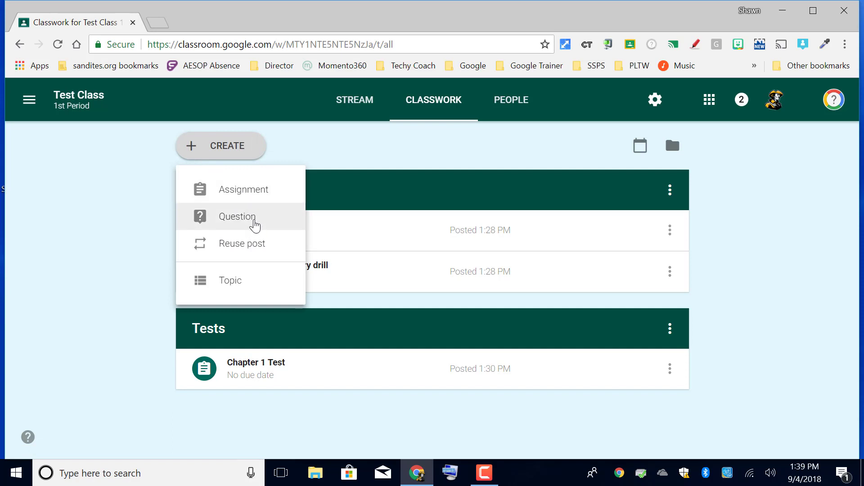
{"action": "left_click", "coordinate": [255, 221]}
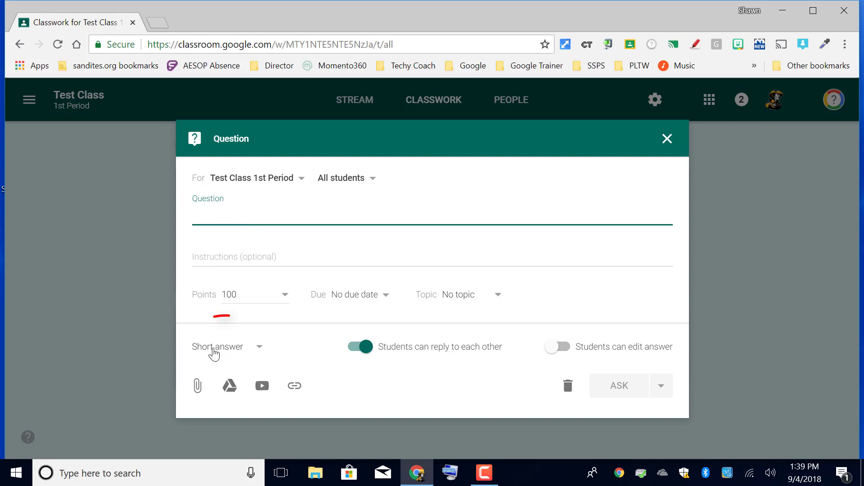
{"action": "left_click", "coordinate": [213, 355]}
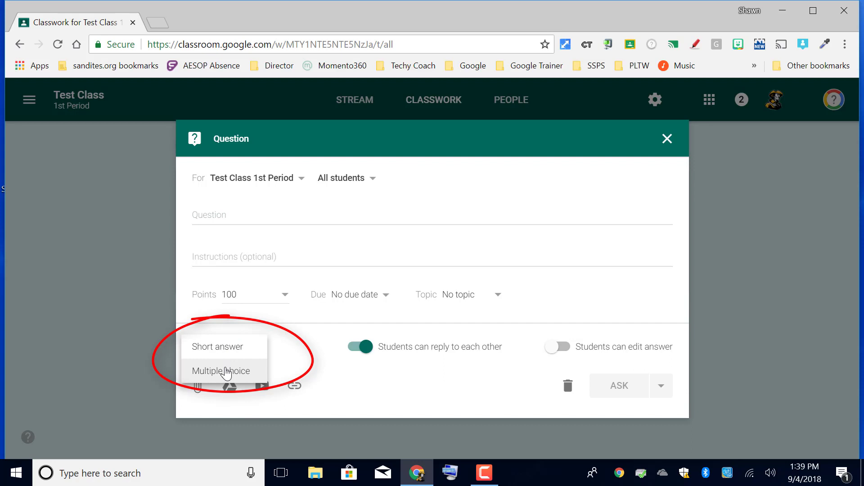
{"action": "left_click", "coordinate": [284, 376]}
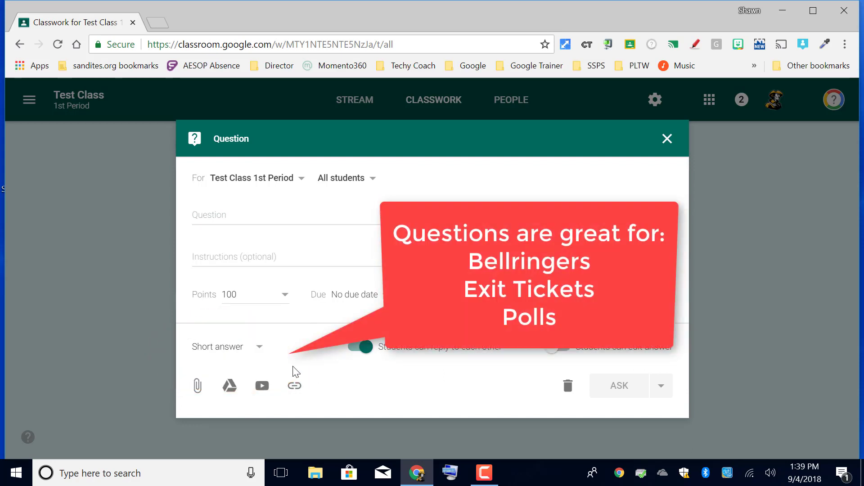
{"action": "left_click", "coordinate": [282, 298]}
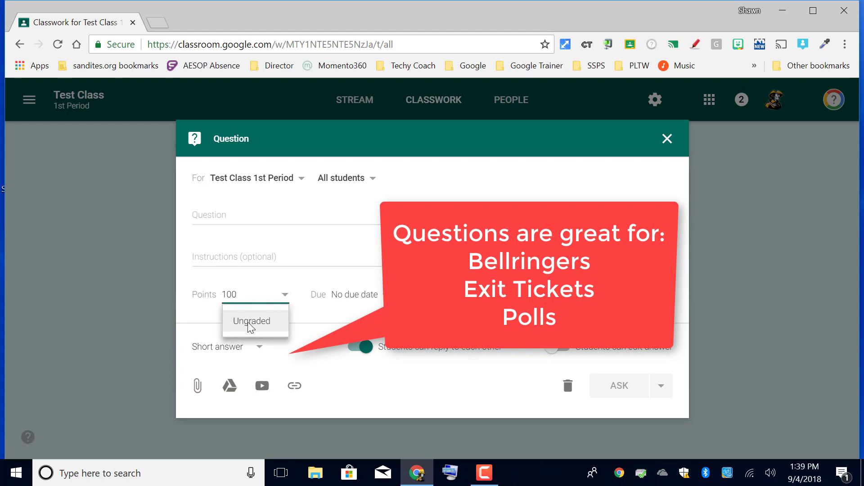
{"action": "left_click", "coordinate": [299, 329]}
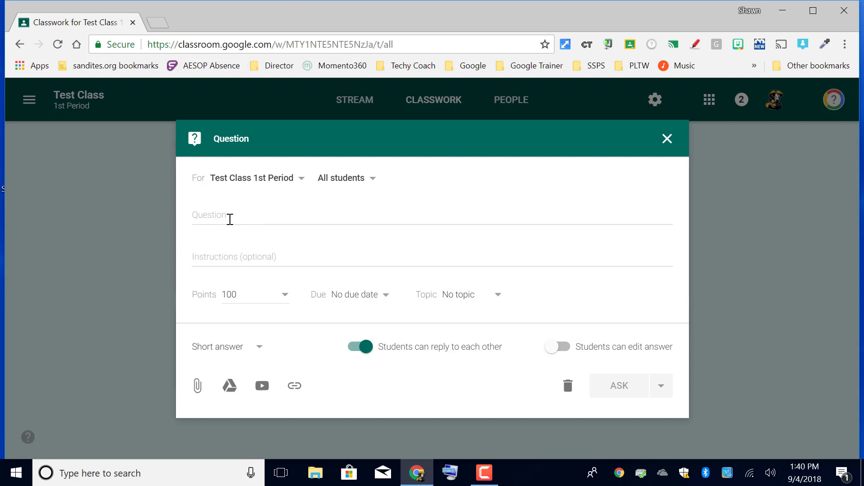
Enter the question 'Who is the father of modern biology?' and make it multiple choice
{"action": "left_click", "coordinate": [229, 220]}
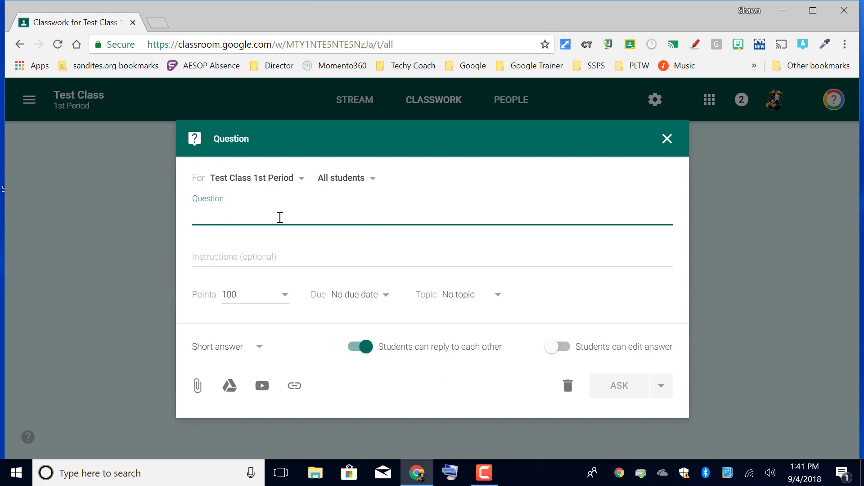
{"action": "type", "text": "Who is the fathe"}
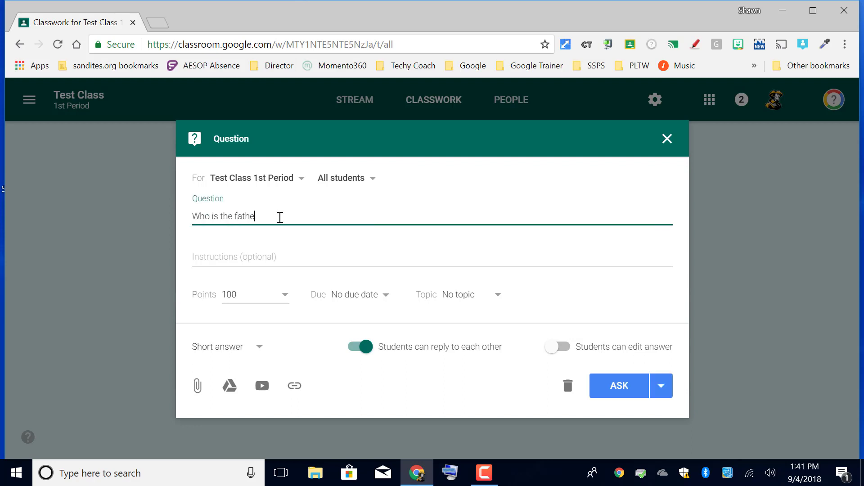
{"action": "type", "text": "r of modern bill"}
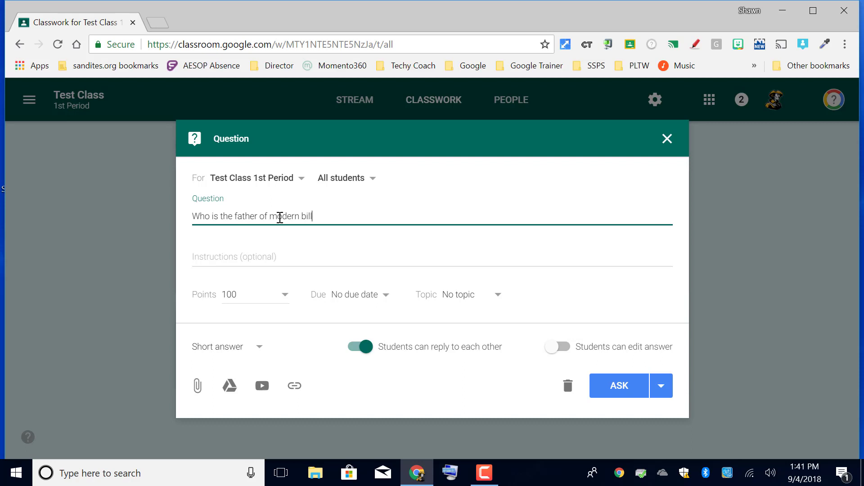
{"action": "key", "text": "BackSpace"}
{"action": "type", "text": "ology?"}
{"action": "left_click", "coordinate": [241, 354]}
{"action": "left_click", "coordinate": [240, 370]}
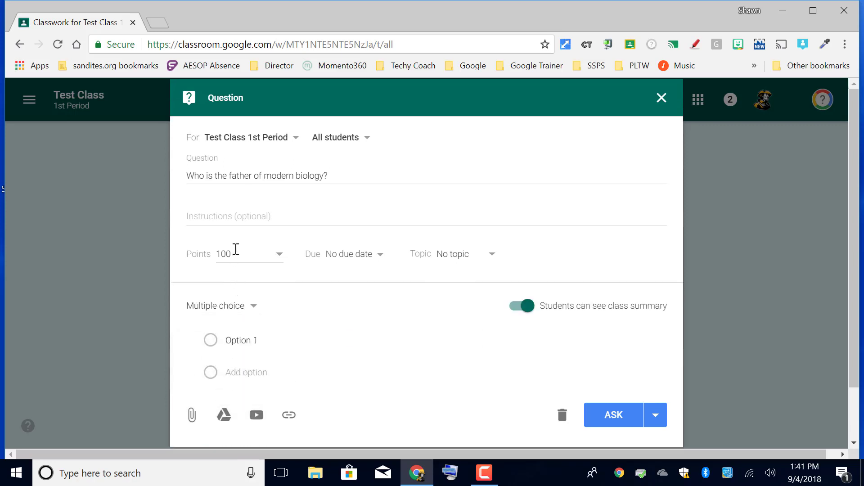
Add the answer choices Aristotle, Charles Darwin, Robert Hooke and Anton Van Leeuwenhoek
{"action": "left_click", "coordinate": [235, 338]}
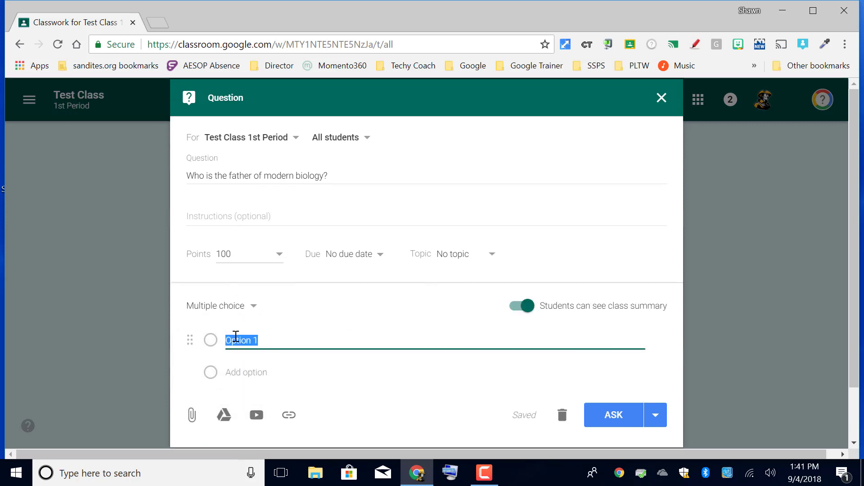
{"action": "type", "text": "Aristotle"}
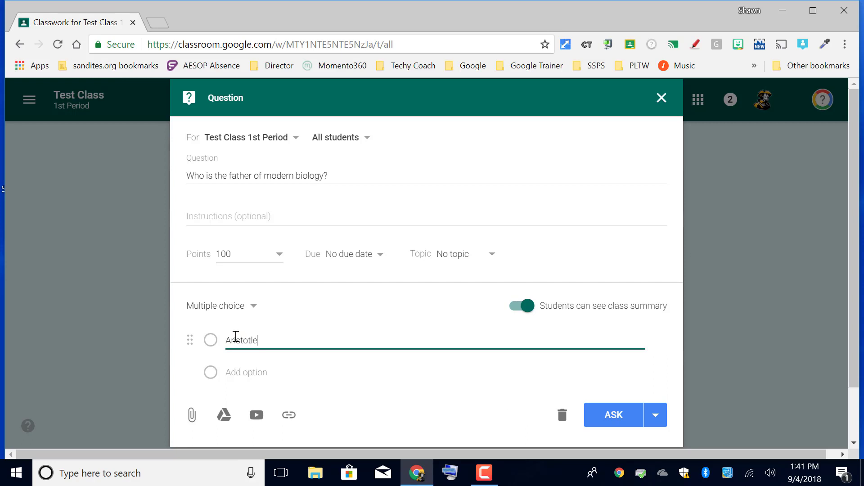
{"action": "key", "text": "Return"}
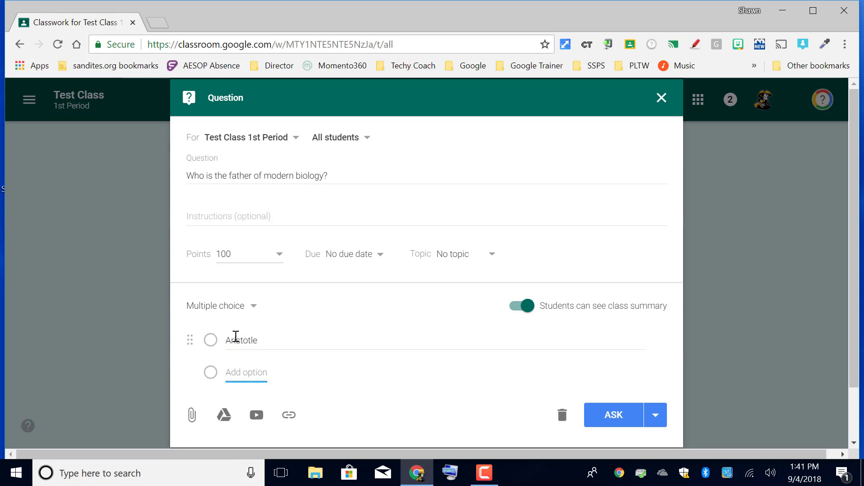
{"action": "type", "text": "Charles Darwin"}
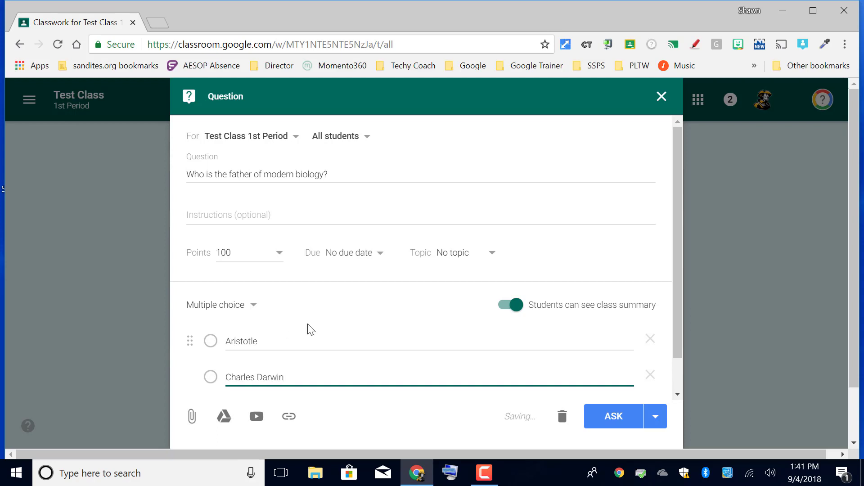
{"action": "key", "text": "Return"}
{"action": "type", "text": "Robert Hooke"}
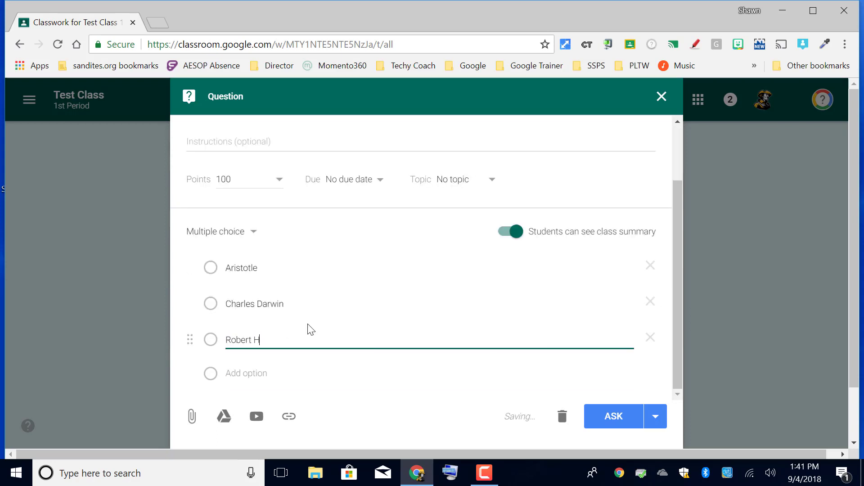
{"action": "key", "text": "Tab"}
{"action": "key", "text": "Tab"}
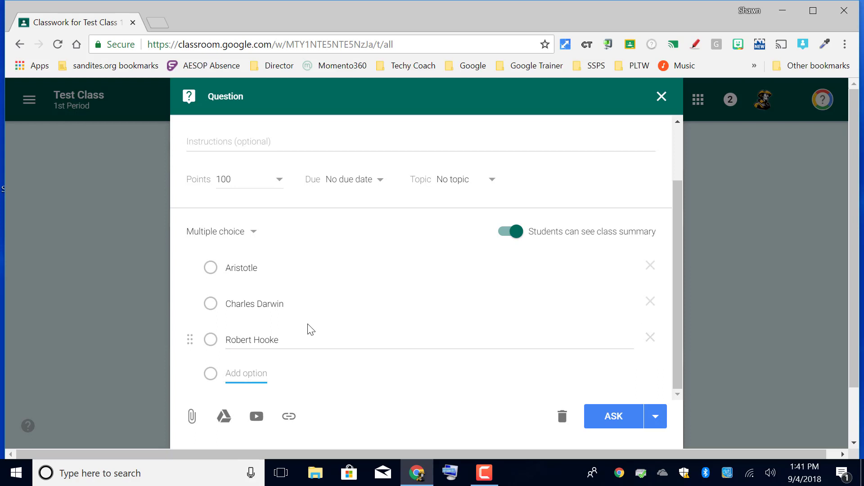
{"action": "type", "text": "Anto"}
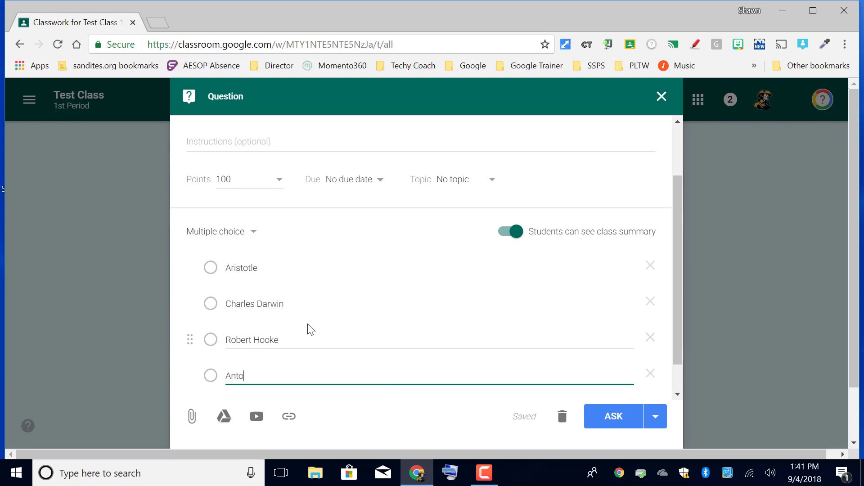
{"action": "type", "text": "n Van Leeuwenhoek"}
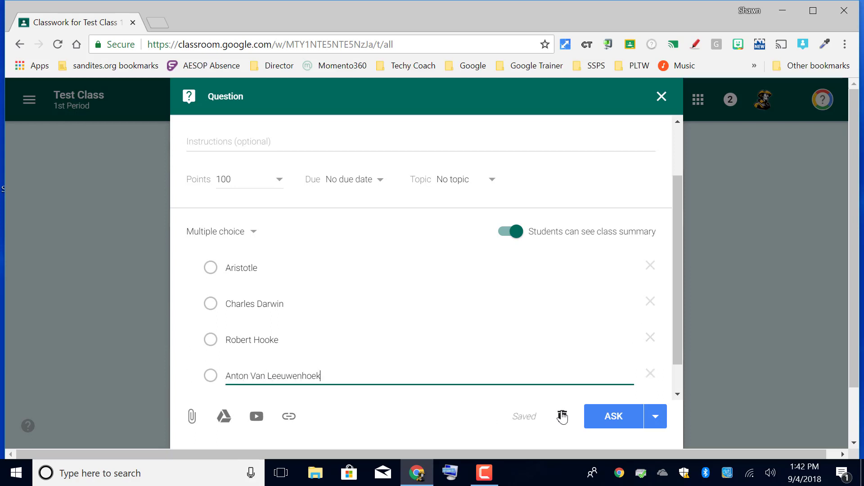
{"action": "scroll", "coordinate": [495, 324], "scroll_direction": "down", "scroll_amount": 1}
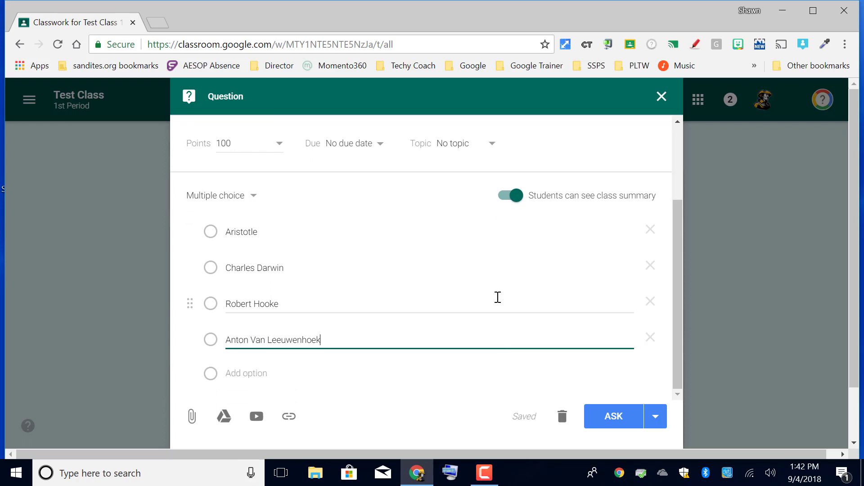
{"action": "scroll", "coordinate": [503, 321], "scroll_direction": "up", "scroll_amount": 2}
{"action": "scroll", "coordinate": [377, 332], "scroll_direction": "down", "scroll_amount": 2}
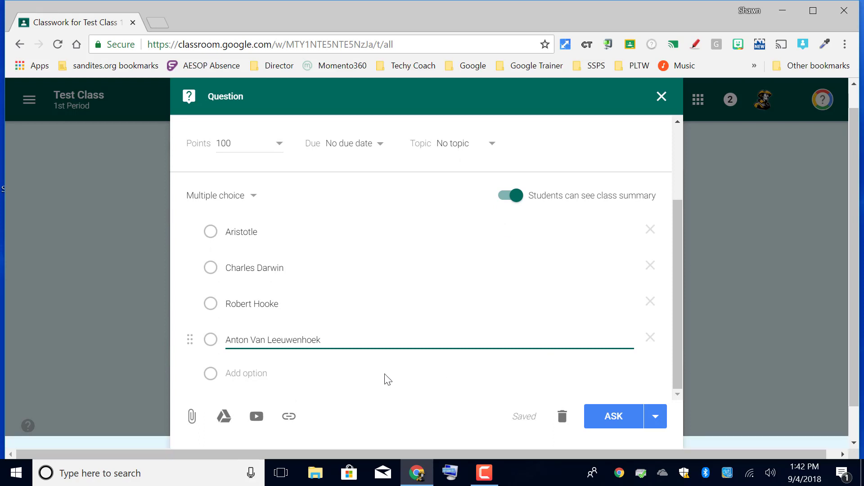
{"action": "scroll", "coordinate": [321, 316], "scroll_direction": "up", "scroll_amount": 2}
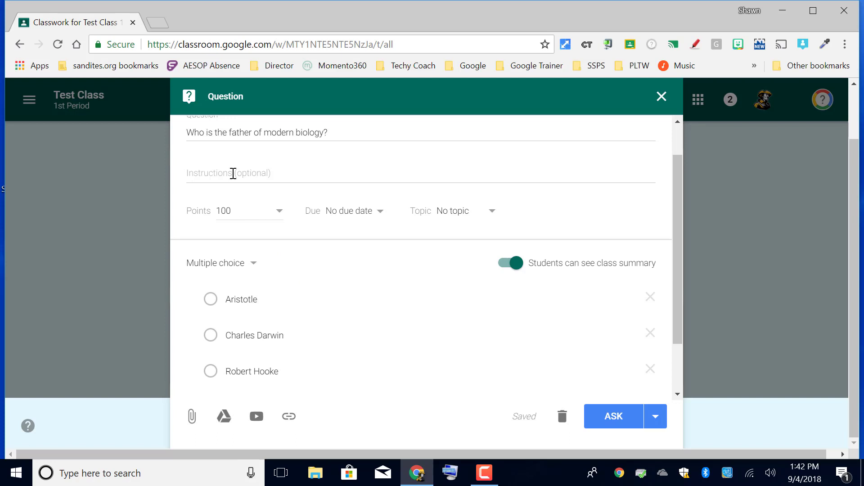
Set the question's due date to Sep 6
{"action": "left_click", "coordinate": [380, 213]}
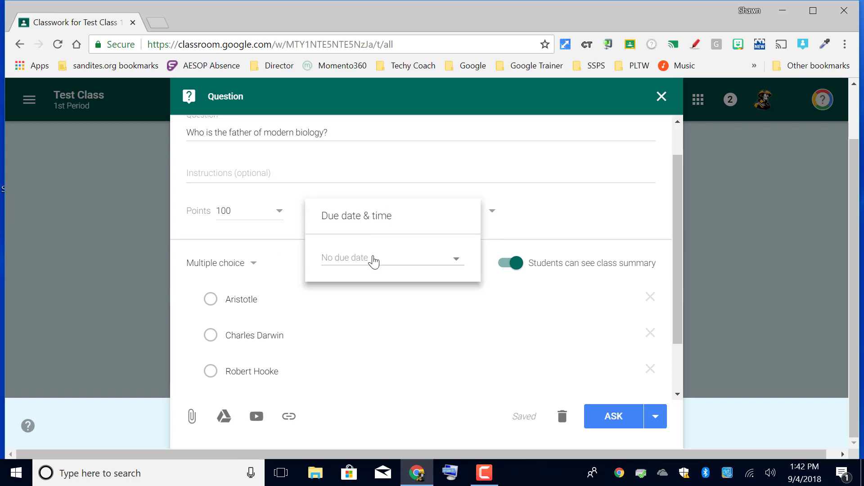
{"action": "left_click", "coordinate": [373, 261]}
{"action": "left_click", "coordinate": [419, 342]}
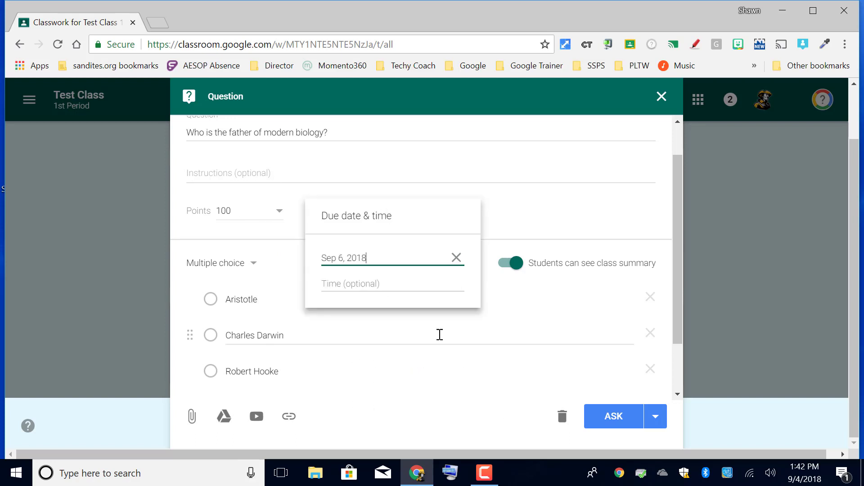
{"action": "left_click", "coordinate": [507, 218]}
File the question under a new 'Bellringer' topic and post it with Ask
{"action": "left_click", "coordinate": [469, 214]}
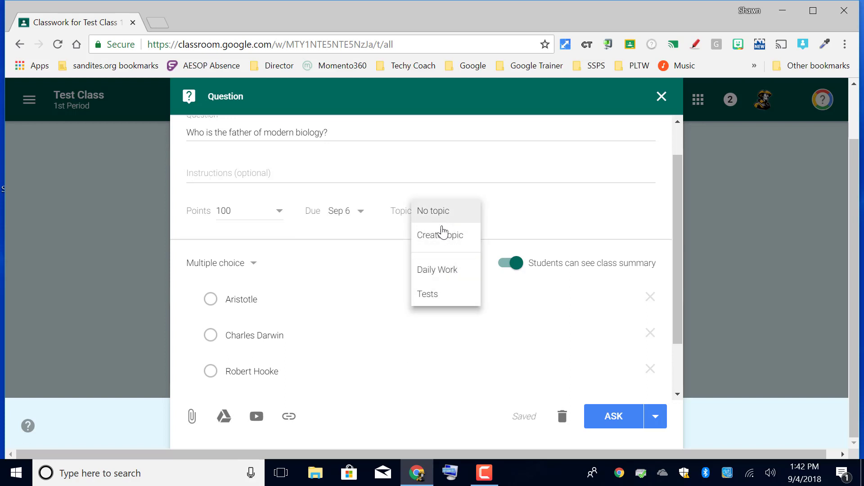
{"action": "left_click", "coordinate": [443, 238]}
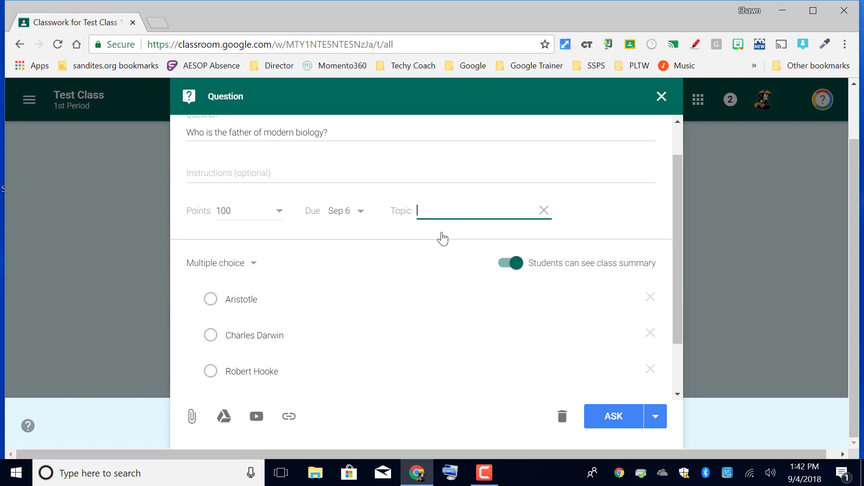
{"action": "type", "text": "Dai"}
{"action": "key", "text": "BackSpace"}
{"action": "key", "text": "BackSpace"}
{"action": "key", "text": "BackSpace"}
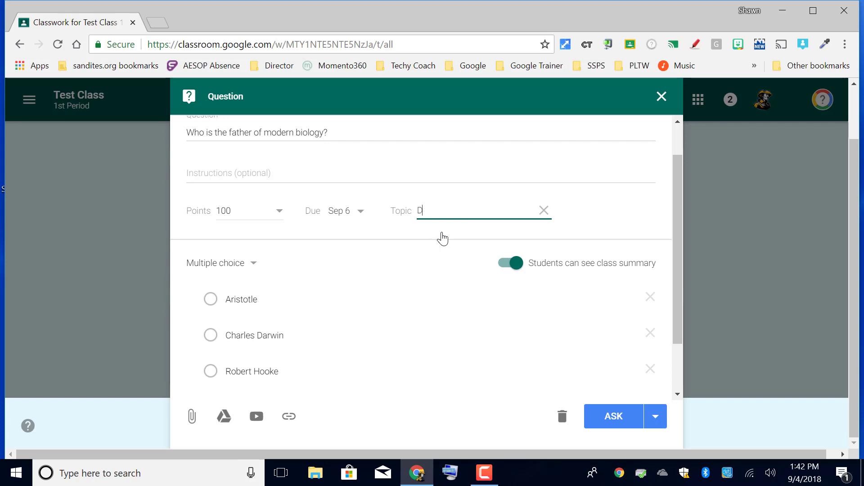
{"action": "type", "text": "Bellringer"}
{"action": "scroll", "coordinate": [558, 315], "scroll_direction": "down", "scroll_amount": 3}
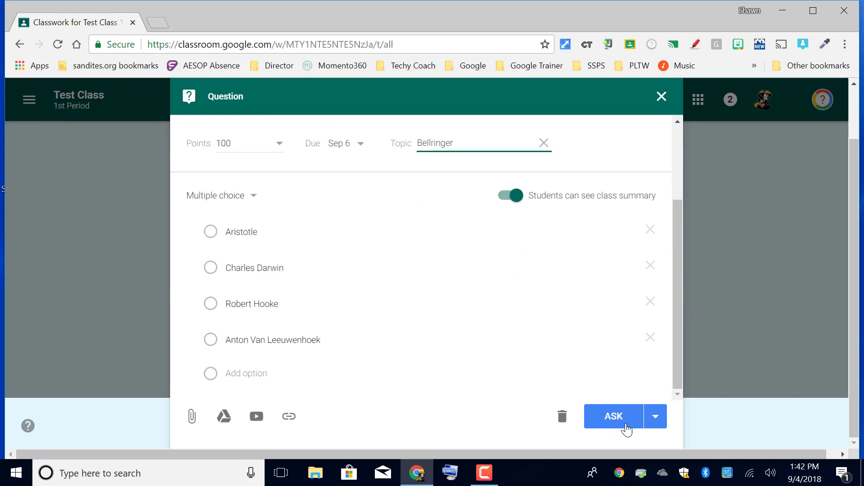
{"action": "left_click", "coordinate": [625, 419]}
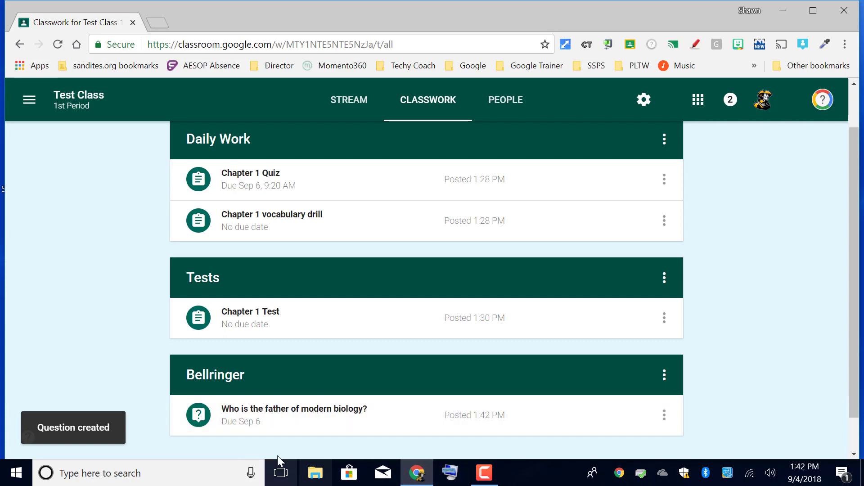
Expand the Bellringer question and scroll through its answer counts, all at 0
{"action": "scroll", "coordinate": [293, 413], "scroll_direction": "down", "scroll_amount": 1}
{"action": "left_click", "coordinate": [364, 385]}
{"action": "scroll", "coordinate": [365, 386], "scroll_direction": "down", "scroll_amount": 4}
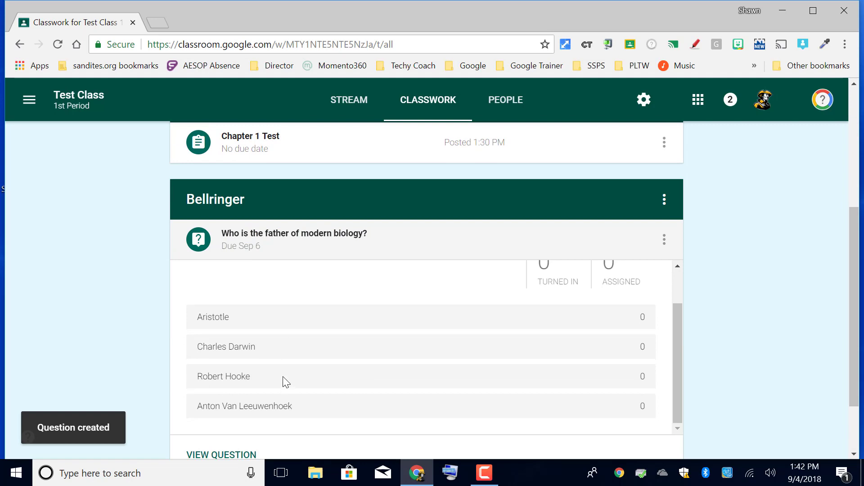
{"action": "scroll", "coordinate": [282, 376], "scroll_direction": "up", "scroll_amount": 1}
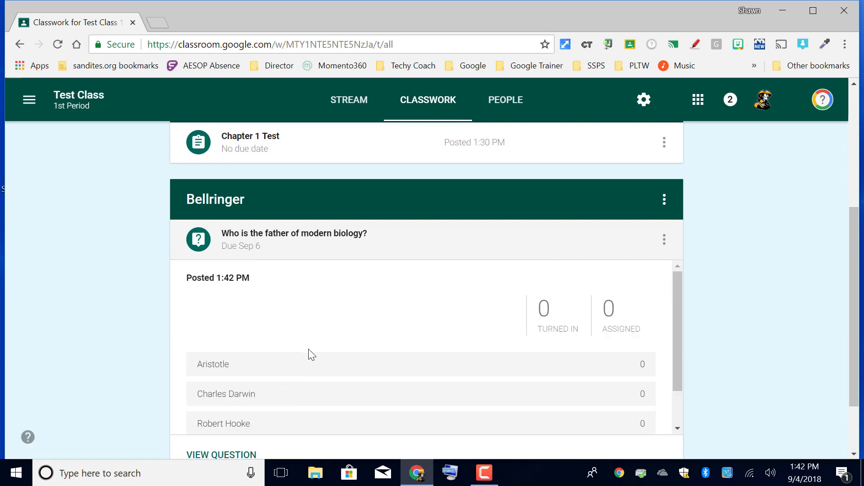
{"action": "scroll", "coordinate": [308, 350], "scroll_direction": "down", "scroll_amount": 1}
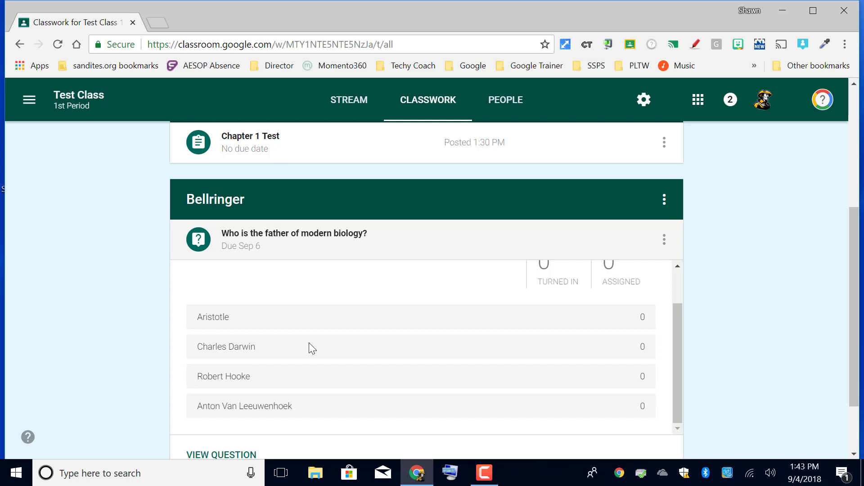
{"action": "scroll", "coordinate": [320, 355], "scroll_direction": "down", "scroll_amount": 2}
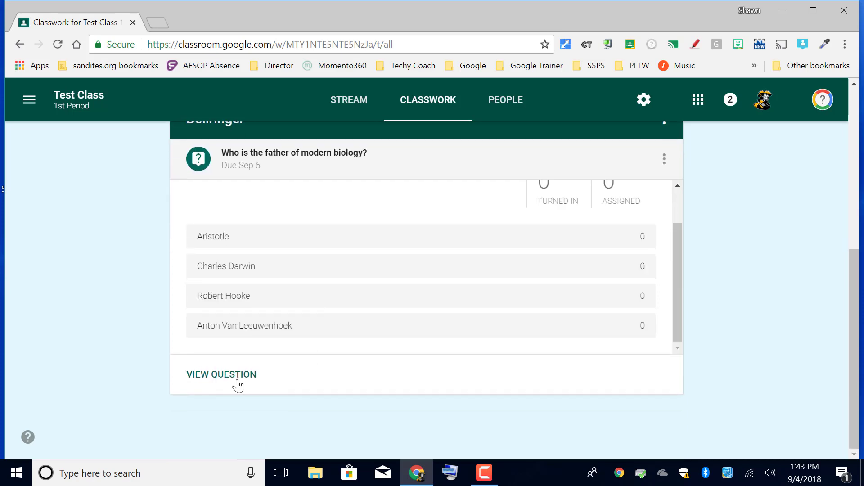
View the question's student answers and the Stream, then collapse the question back in Classwork
{"action": "left_click", "coordinate": [236, 383]}
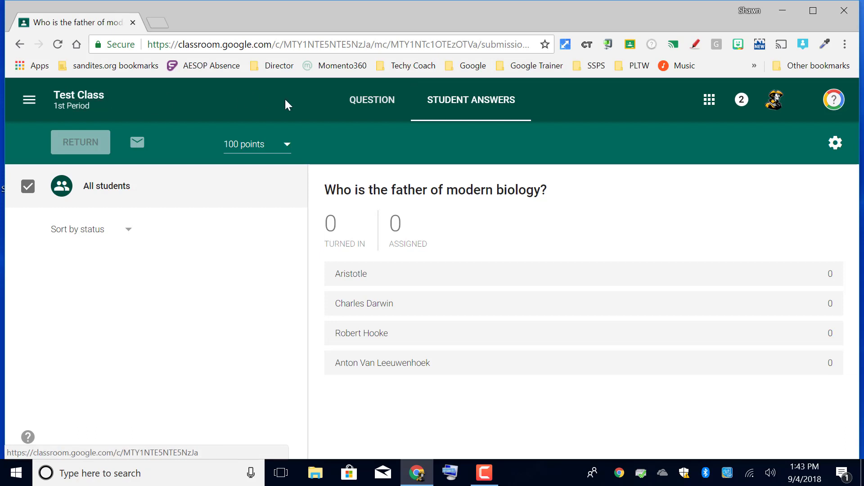
{"action": "left_click", "coordinate": [79, 96]}
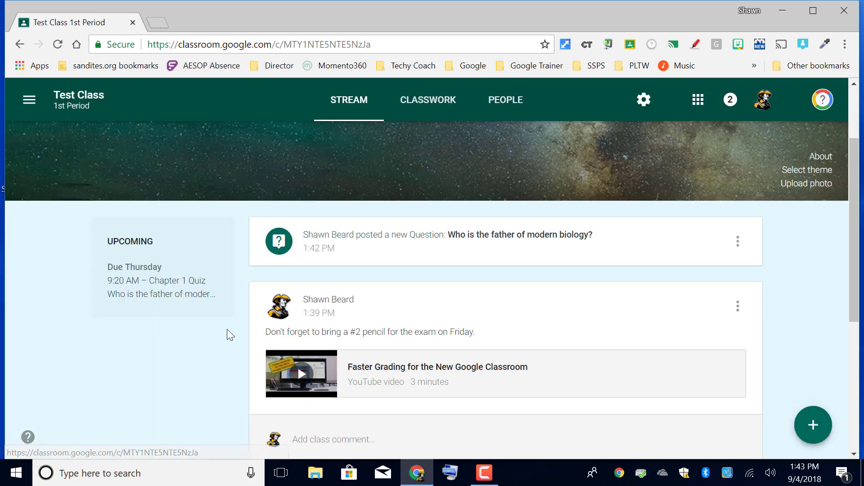
{"action": "left_click", "coordinate": [411, 99]}
{"action": "scroll", "coordinate": [373, 340], "scroll_direction": "up", "scroll_amount": 2}
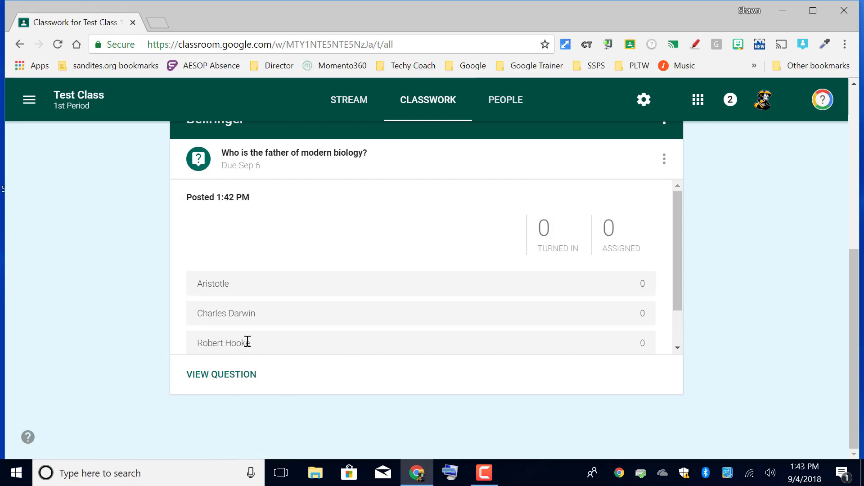
{"action": "left_click", "coordinate": [277, 150]}
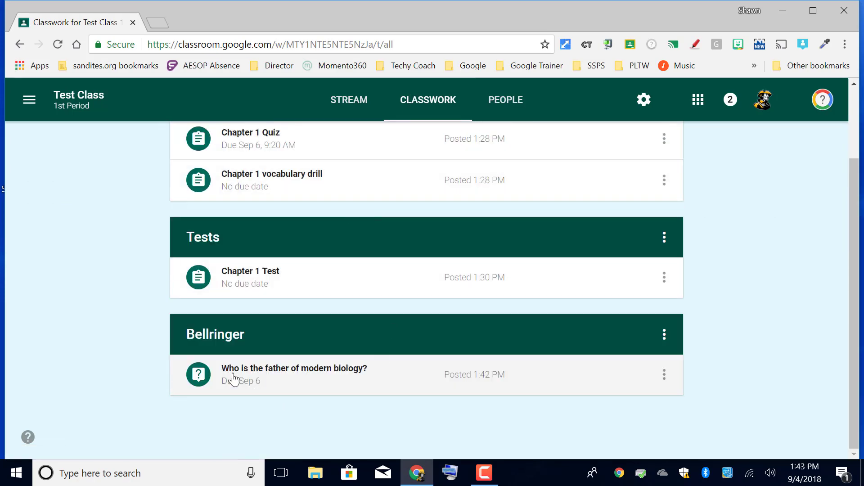
{"action": "scroll", "coordinate": [247, 318], "scroll_direction": "up", "scroll_amount": 2}
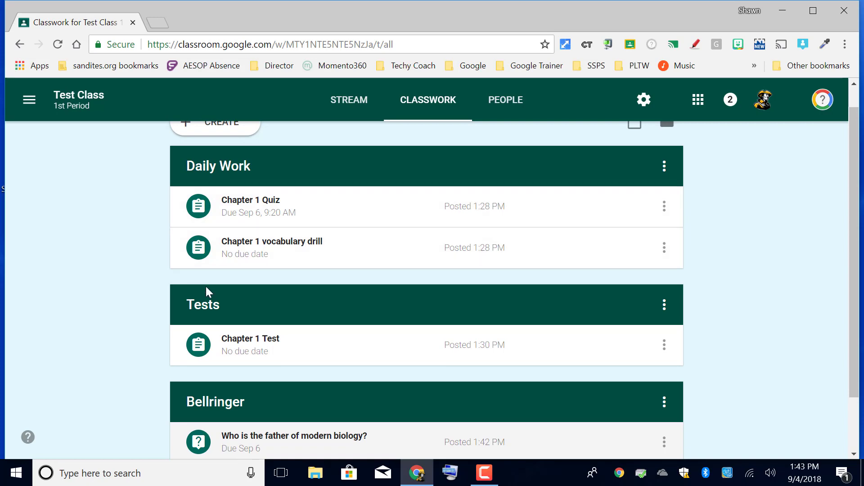